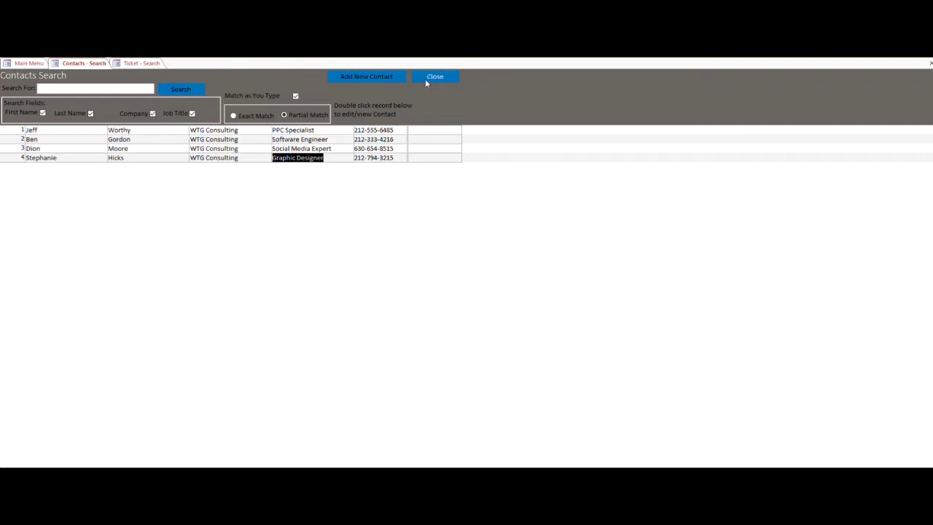
Close the Contacts Search list of the four WTG Consulting contacts.
{"action": "left_click", "coordinate": [427, 80]}
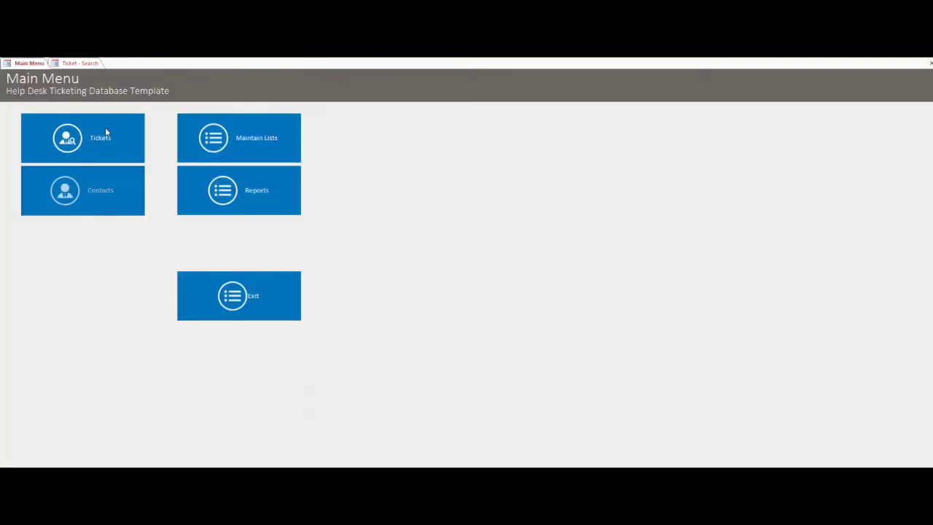
{"action": "left_click", "coordinate": [106, 132]}
{"action": "double_click", "coordinate": [91, 130]}
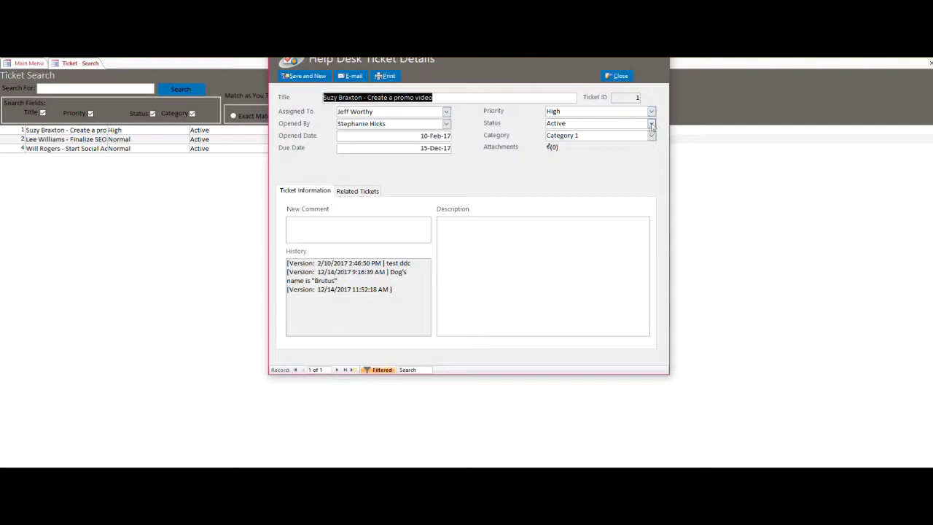
{"action": "left_click", "coordinate": [492, 245]}
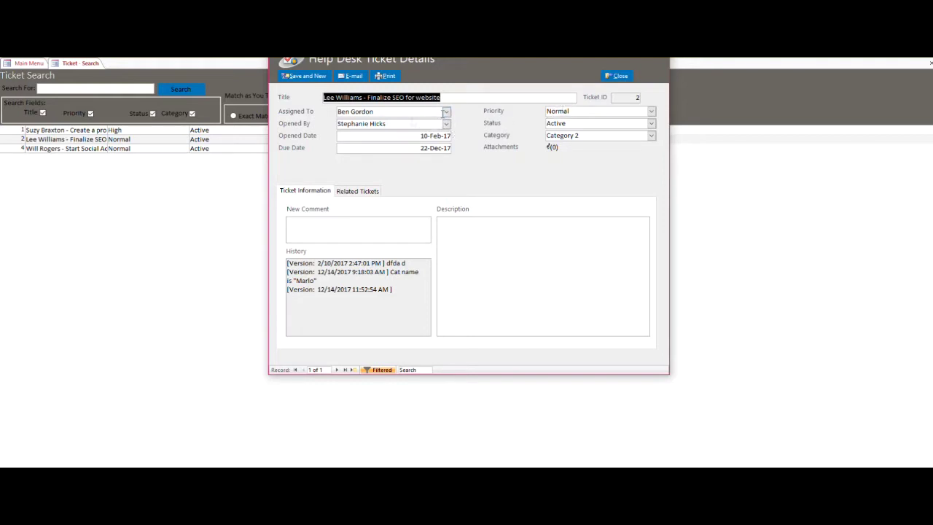
{"action": "left_click", "coordinate": [446, 111]}
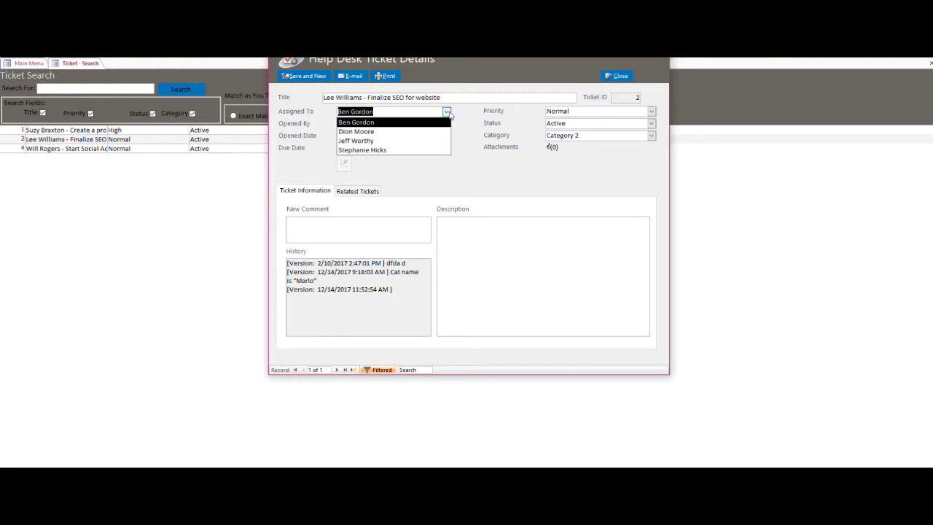
{"action": "left_click", "coordinate": [474, 243]}
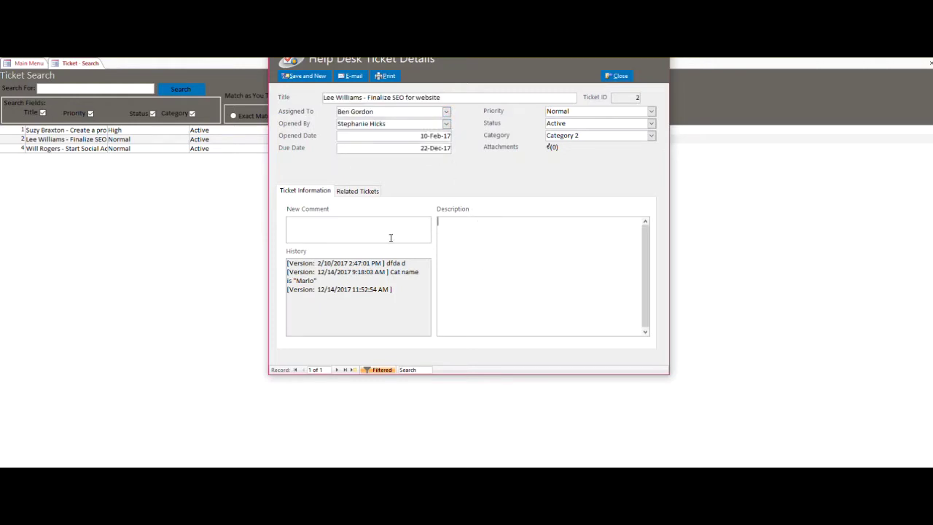
{"action": "left_click", "coordinate": [615, 81]}
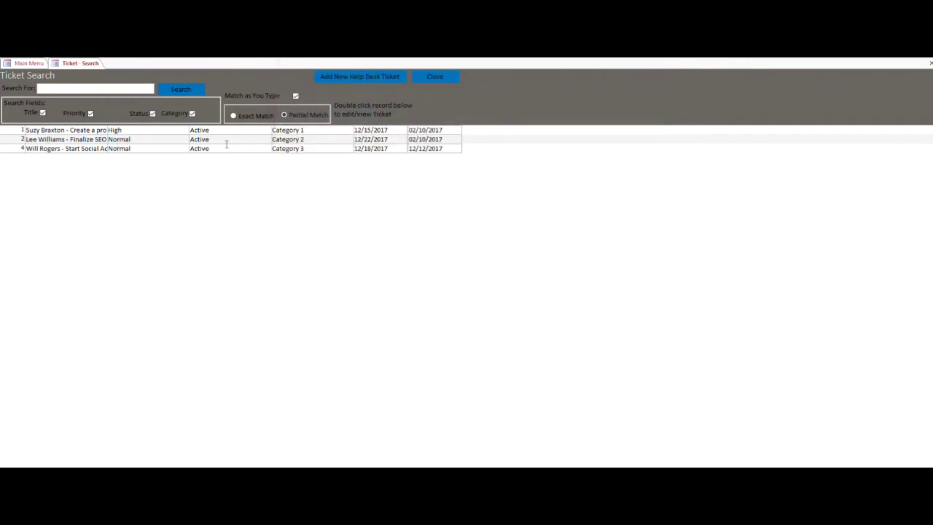
Review Will Rogers' Start Social Advertising ticket description, then close it.
{"action": "double_click", "coordinate": [56, 149]}
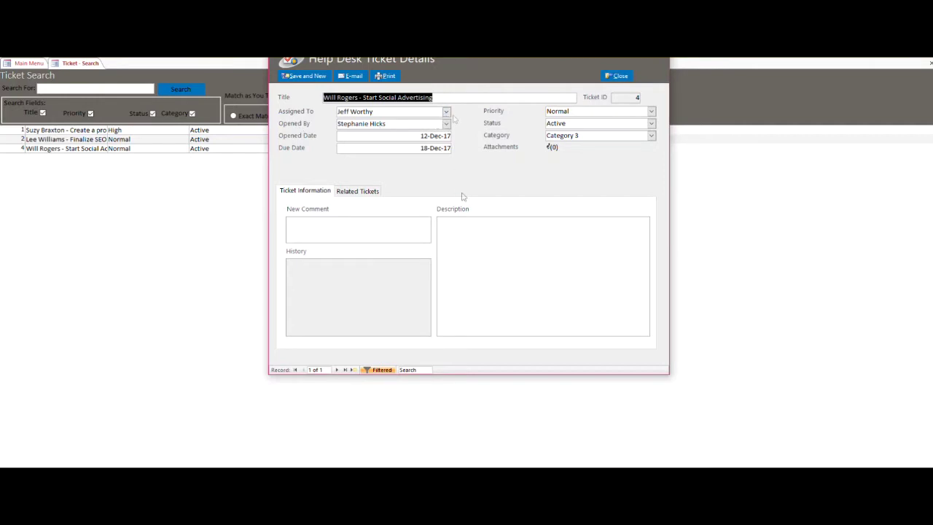
{"action": "left_click", "coordinate": [461, 225]}
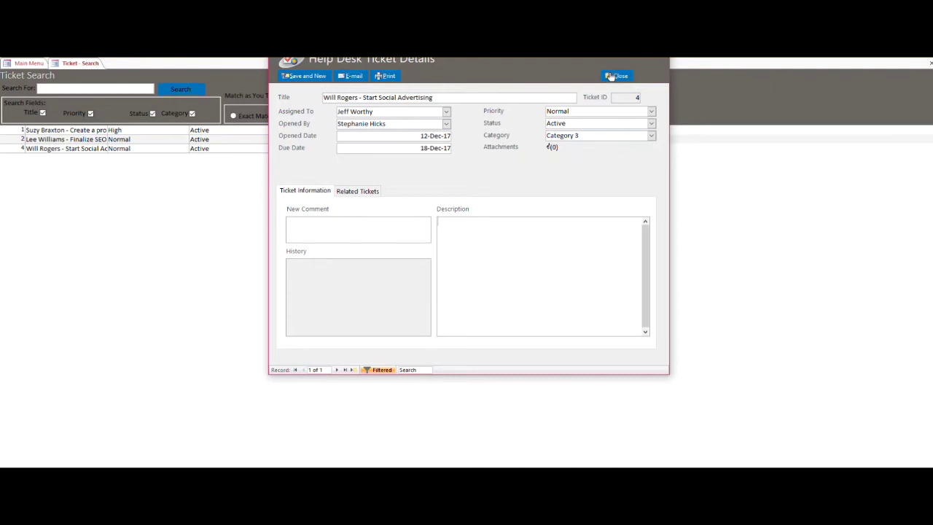
{"action": "left_click", "coordinate": [612, 76]}
Switch back to the Help Desk Ticketing Main Menu with Ctrl+F6.
{"action": "key", "text": "ctrl+F6"}
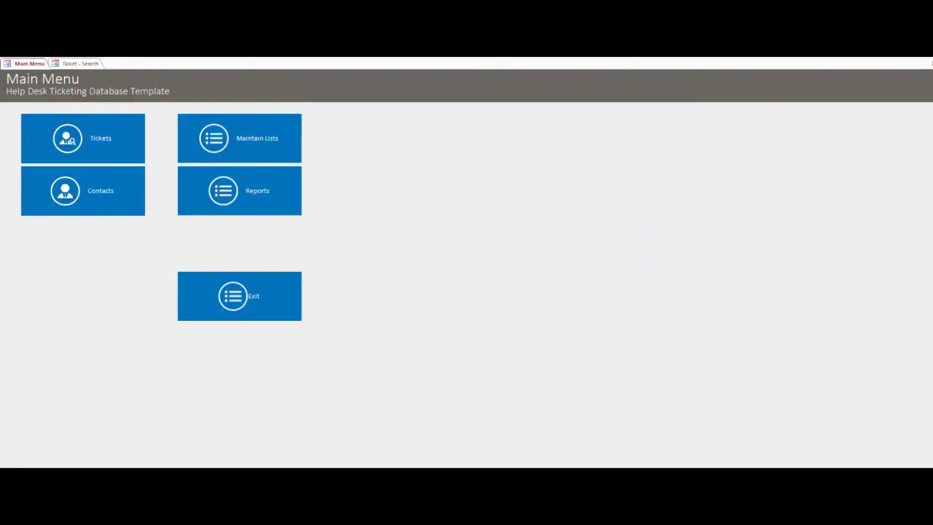